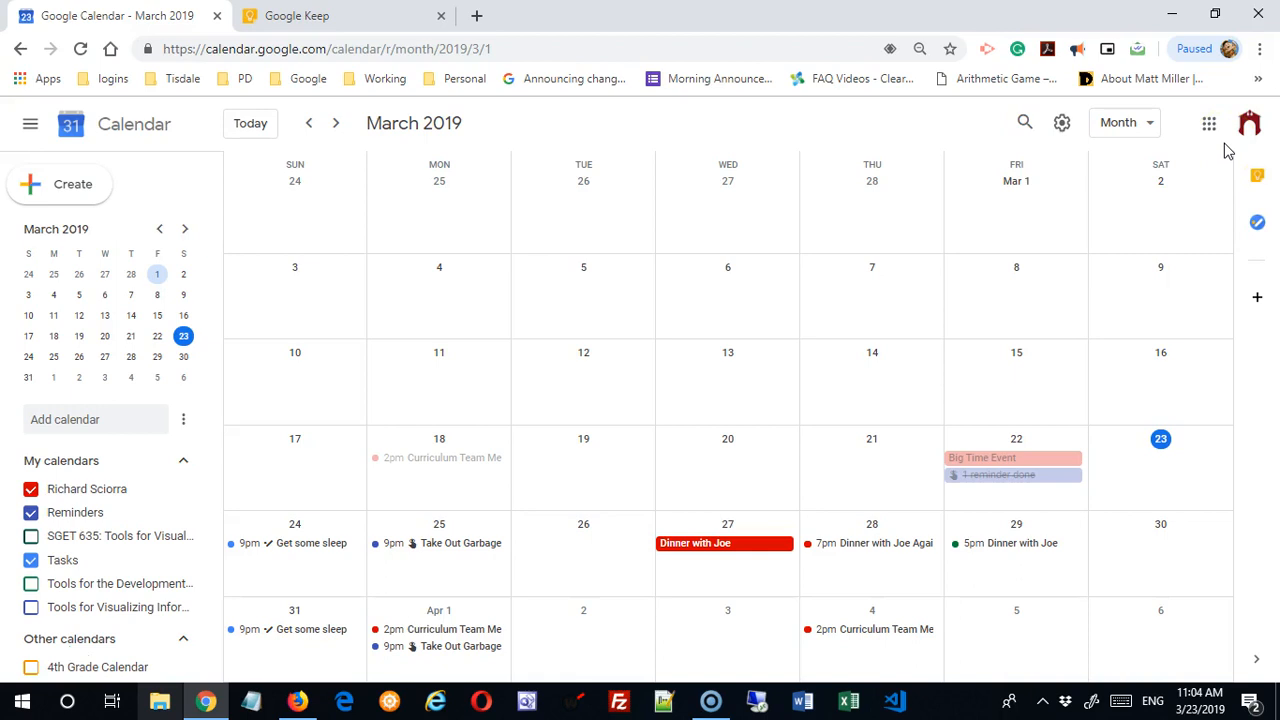
Switch to Google Keep, add the list item "Add an items" to the Dev - Uncoverage note, and mark it completed
{"action": "left_click", "coordinate": [320, 22]}
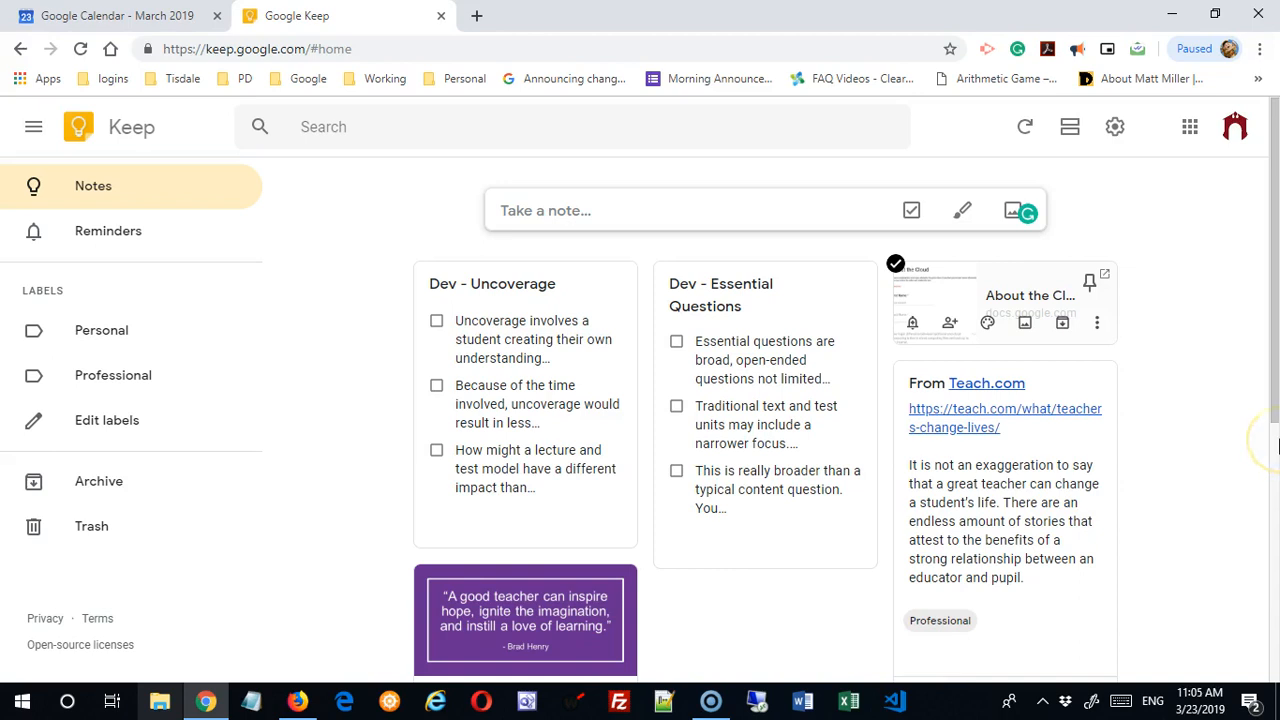
{"action": "scroll", "coordinate": [914, 634], "scroll_direction": "down", "scroll_amount": 3}
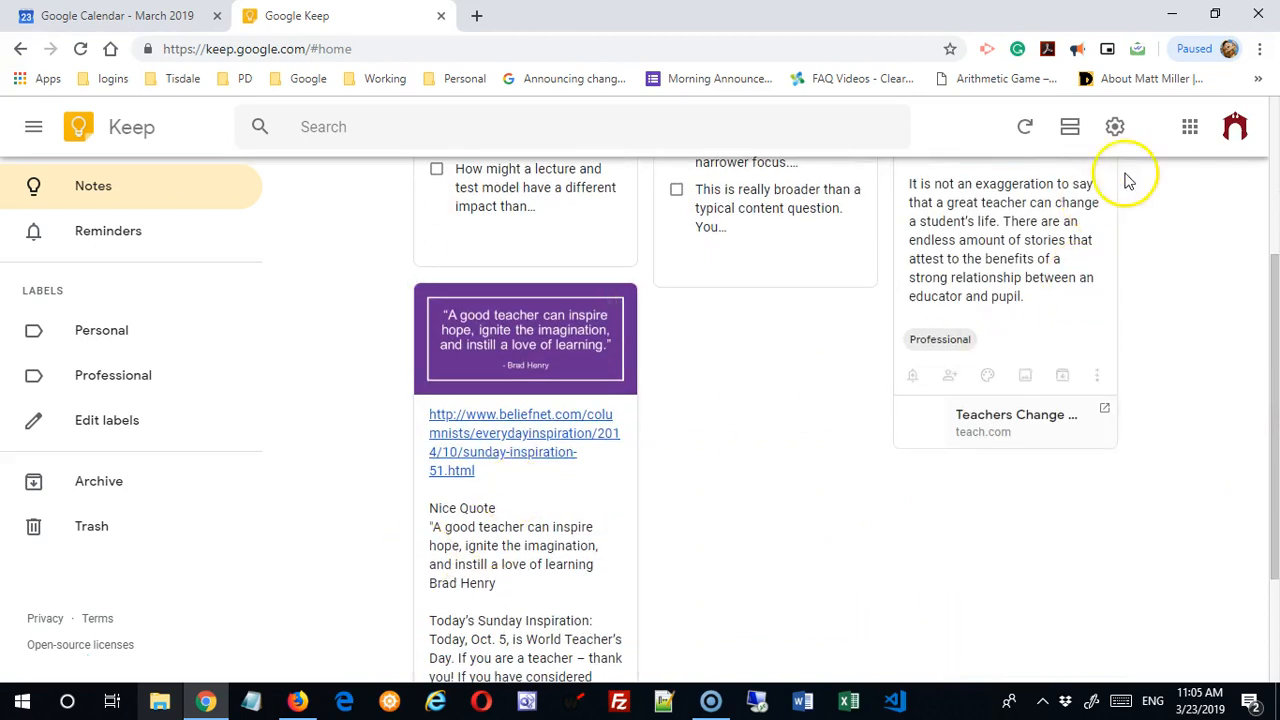
{"action": "scroll", "coordinate": [1063, 408], "scroll_direction": "up", "scroll_amount": 3}
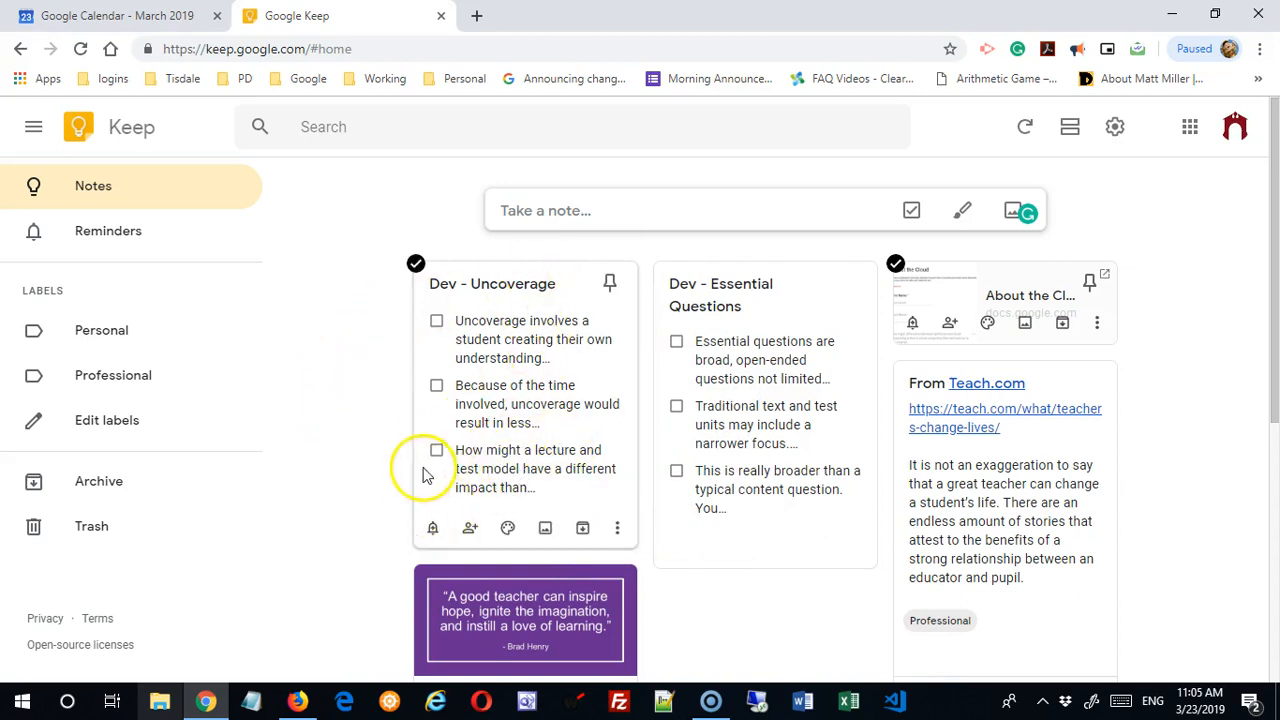
{"action": "left_click", "coordinate": [557, 497]}
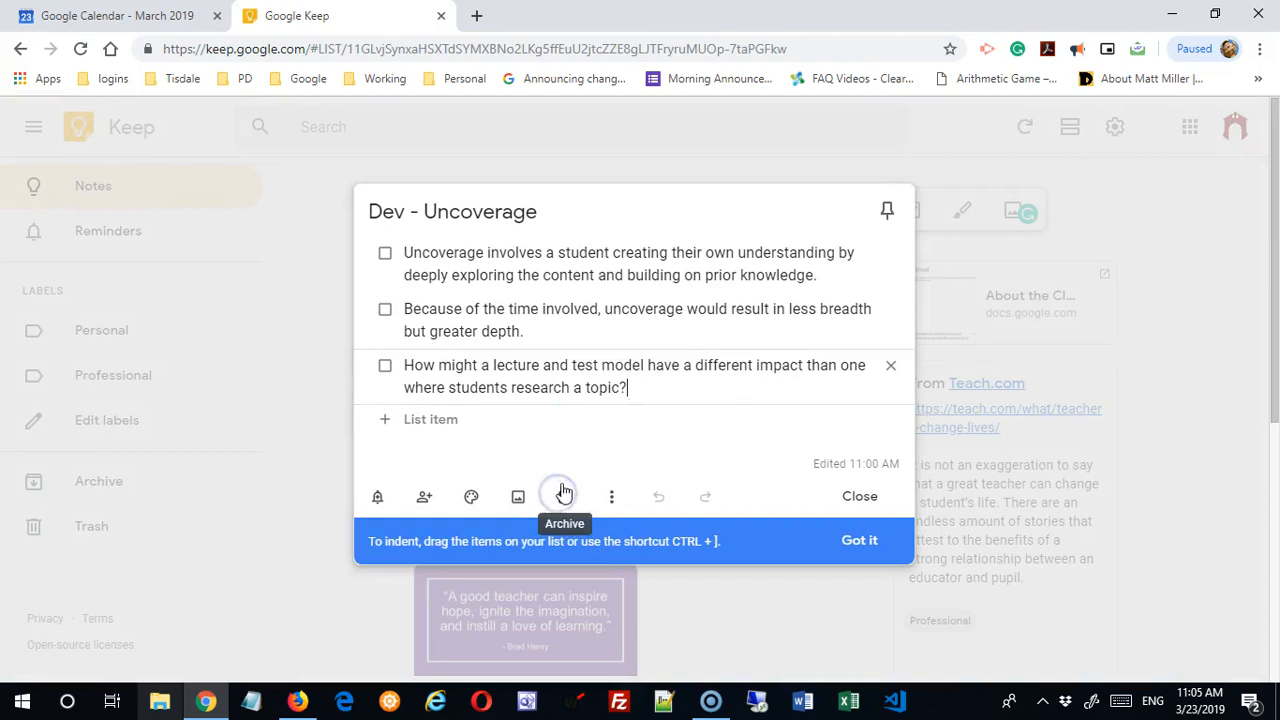
{"action": "left_click", "coordinate": [596, 432]}
{"action": "type", "text": "Add an item"}
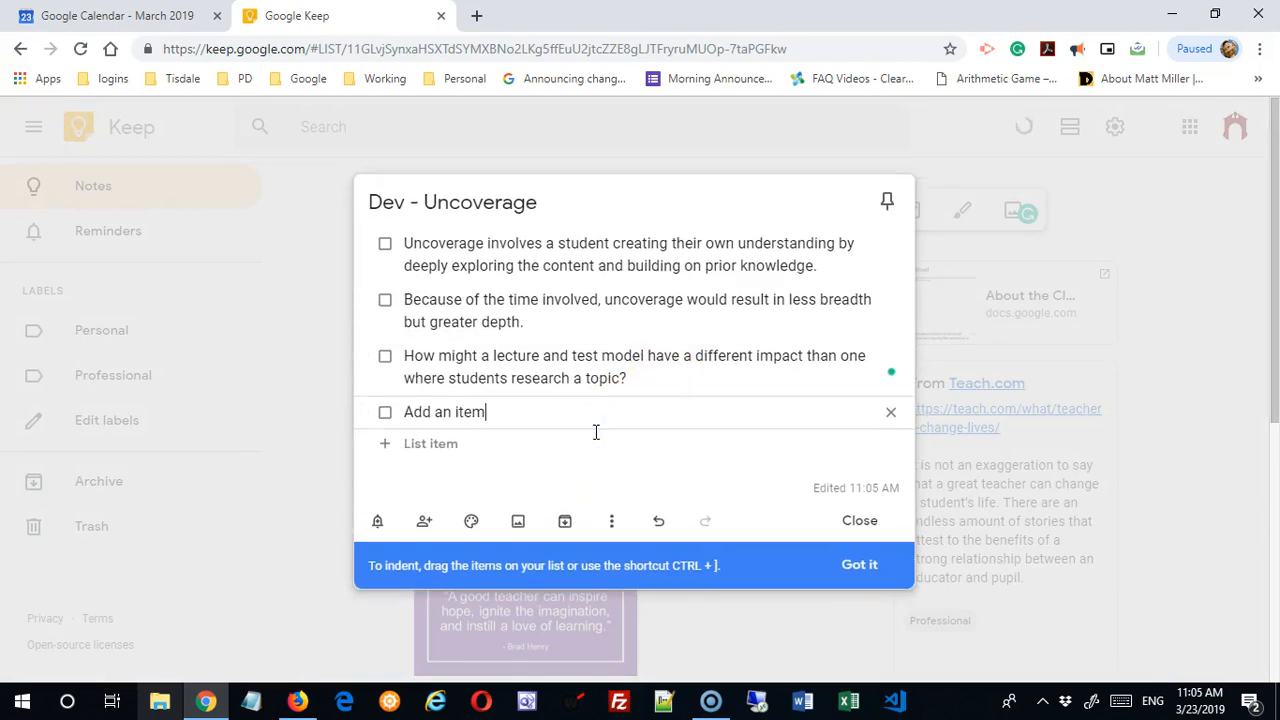
{"action": "type", "text": "s"}
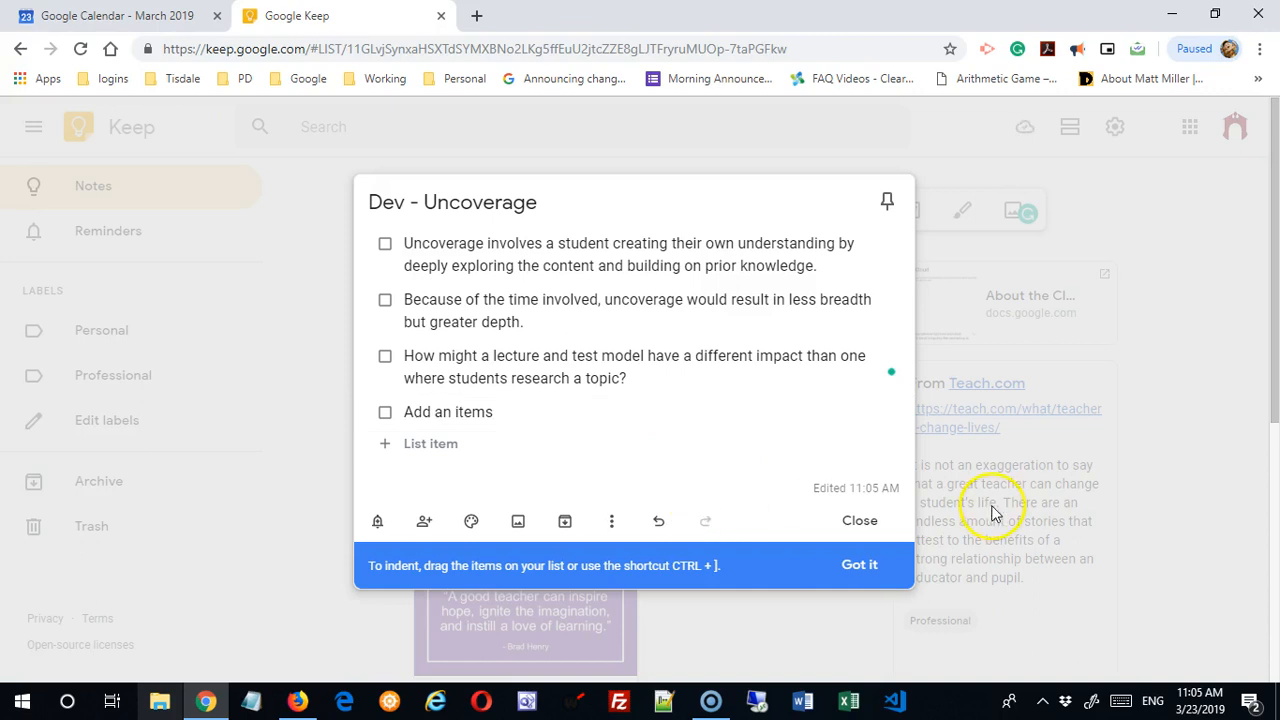
{"action": "left_click", "coordinate": [1000, 503]}
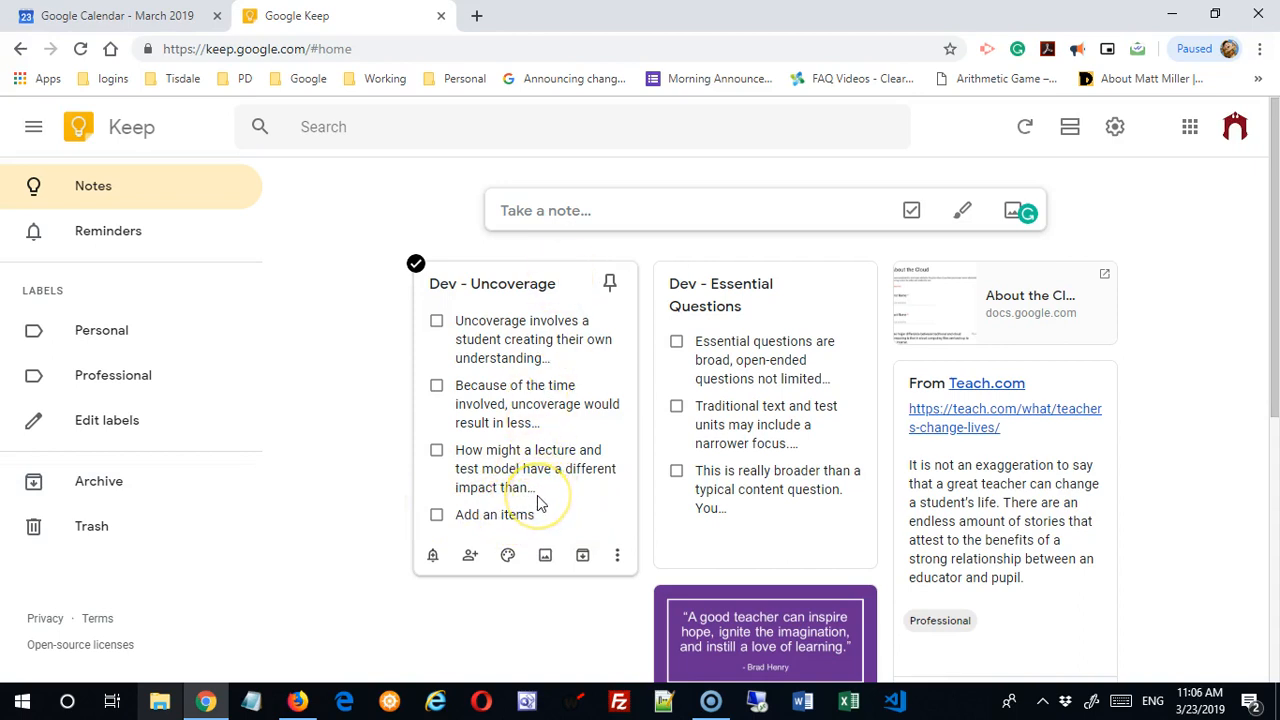
{"action": "left_click", "coordinate": [436, 515]}
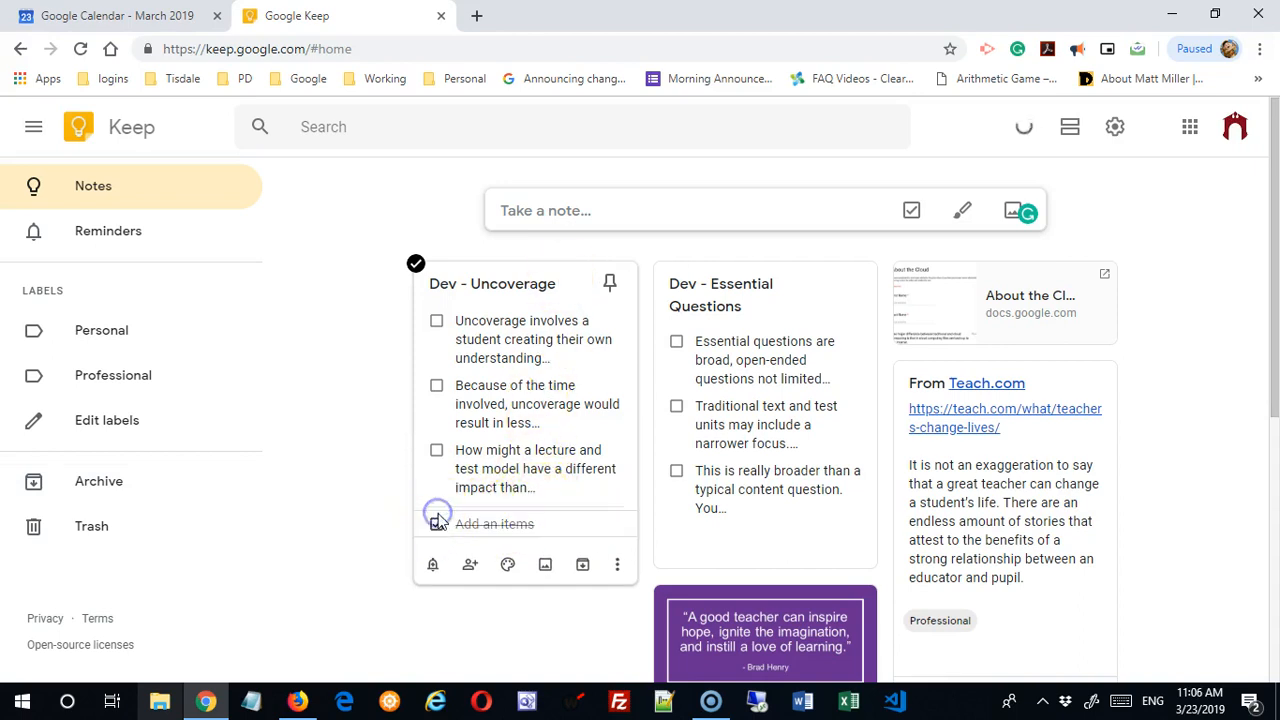
{"action": "left_click", "coordinate": [435, 524]}
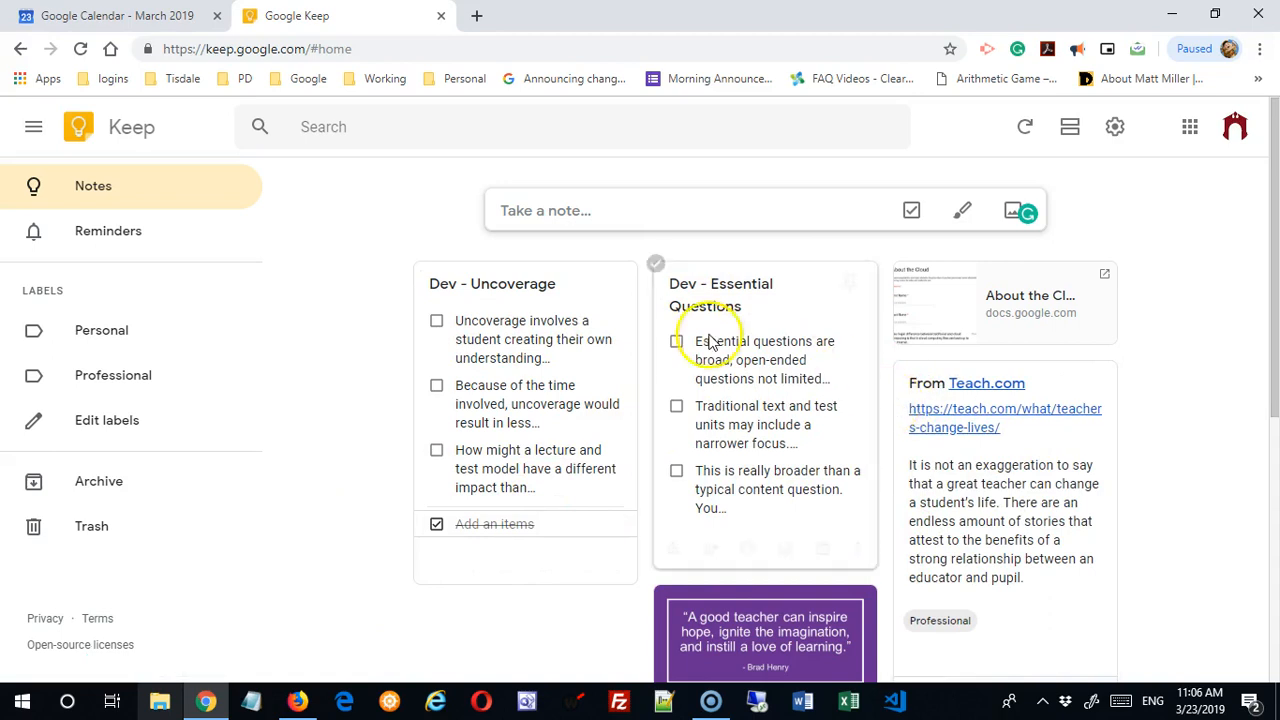
Switch back to Google Calendar and show the Keep notes beside the March 2019 calendar
{"action": "left_click", "coordinate": [160, 16]}
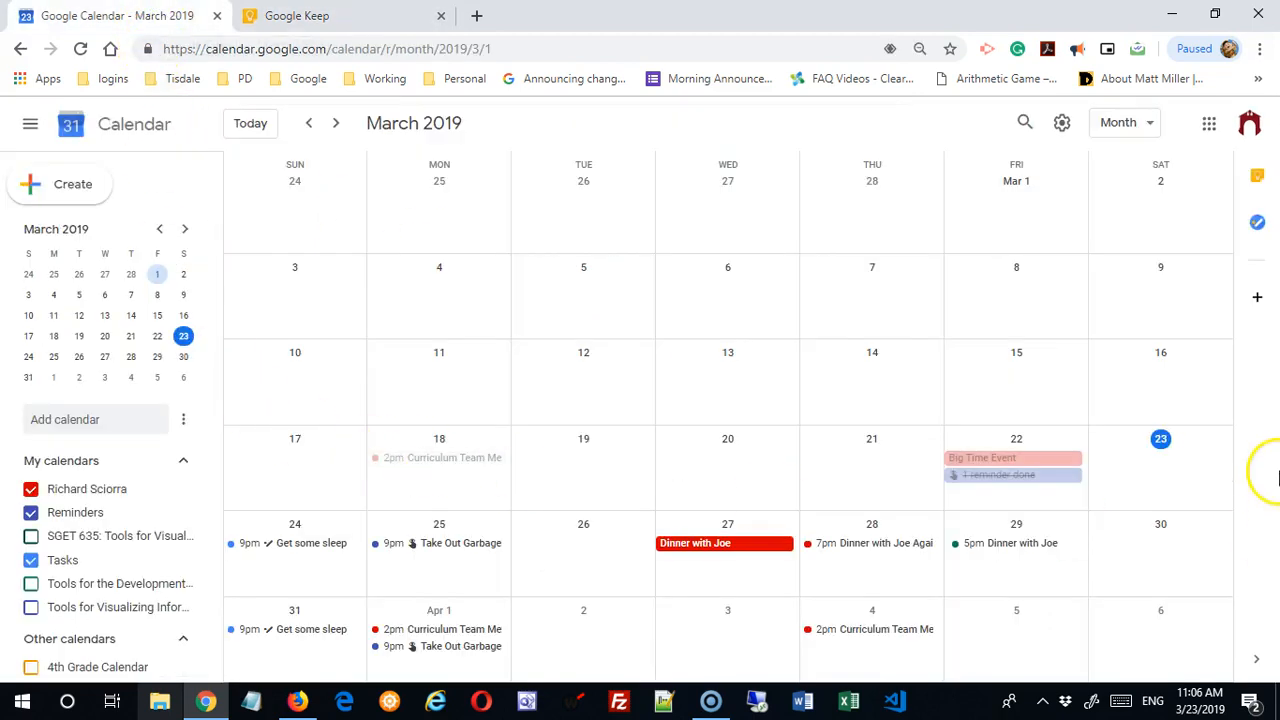
{"action": "left_click", "coordinate": [1258, 177]}
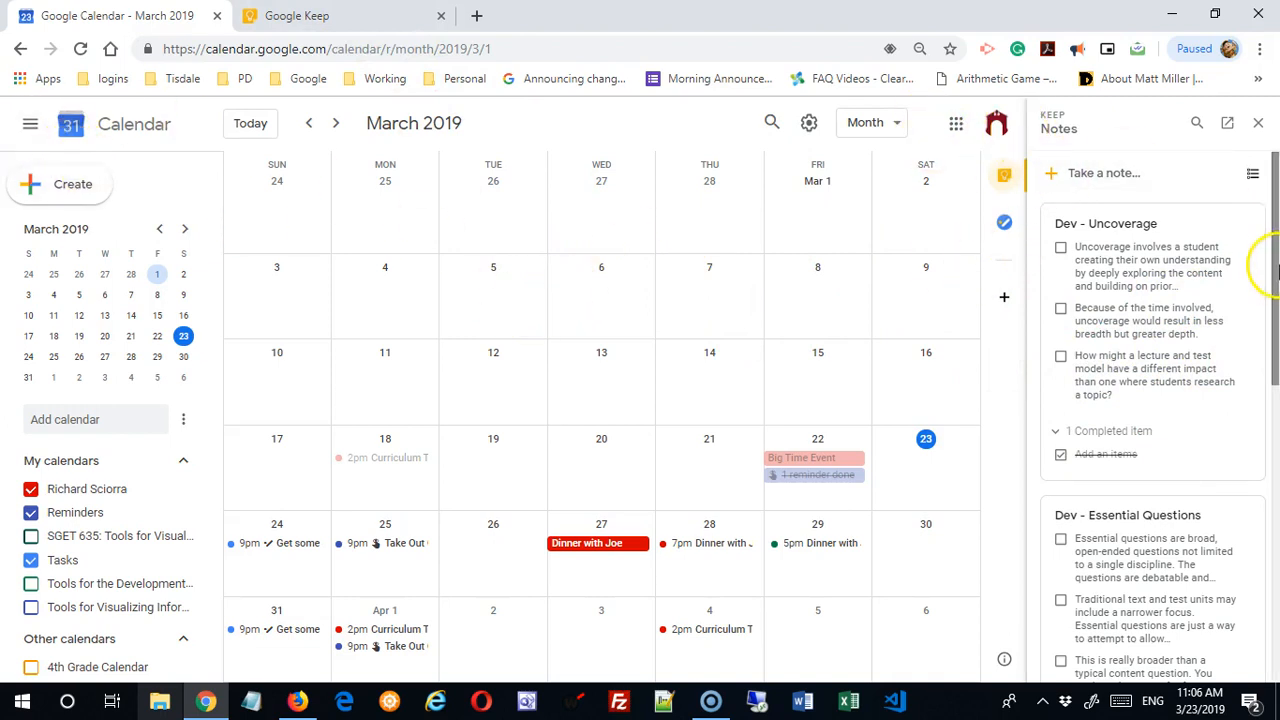
{"action": "left_click_drag", "start_coordinate": [1272, 276], "coordinate": [1273, 285]}
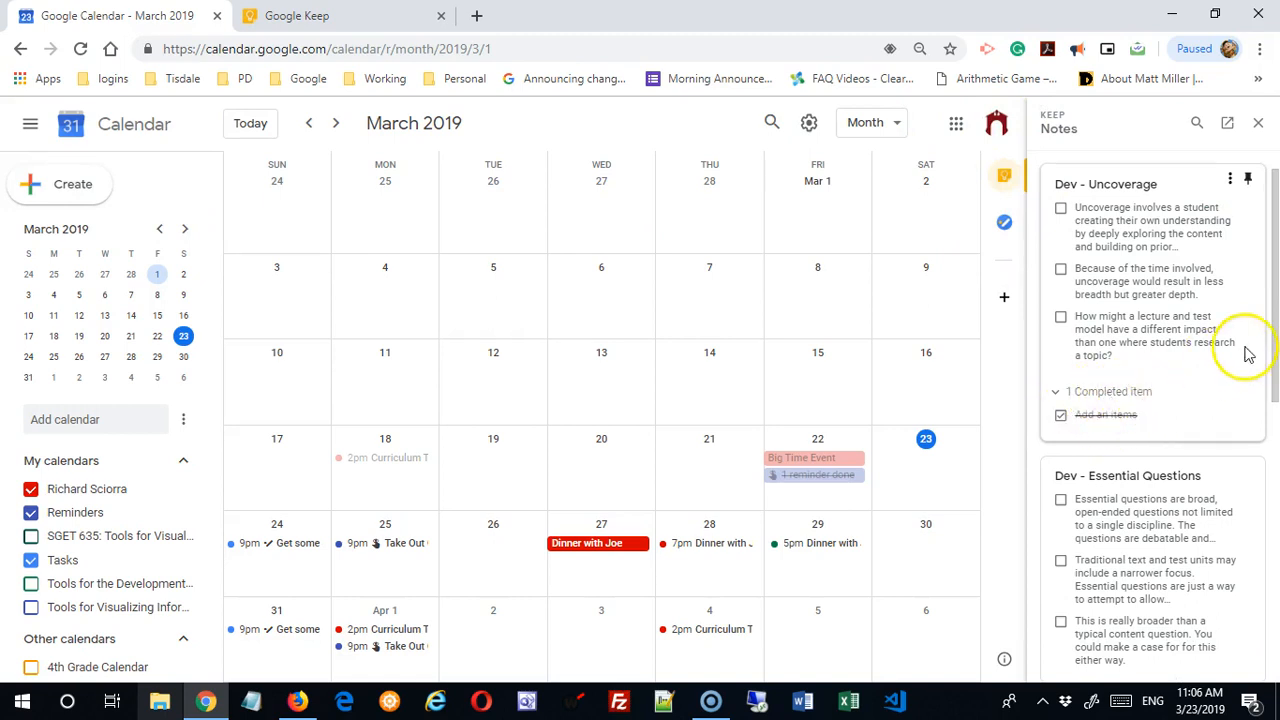
{"action": "left_click_drag", "start_coordinate": [1274, 313], "coordinate": [1275, 200]}
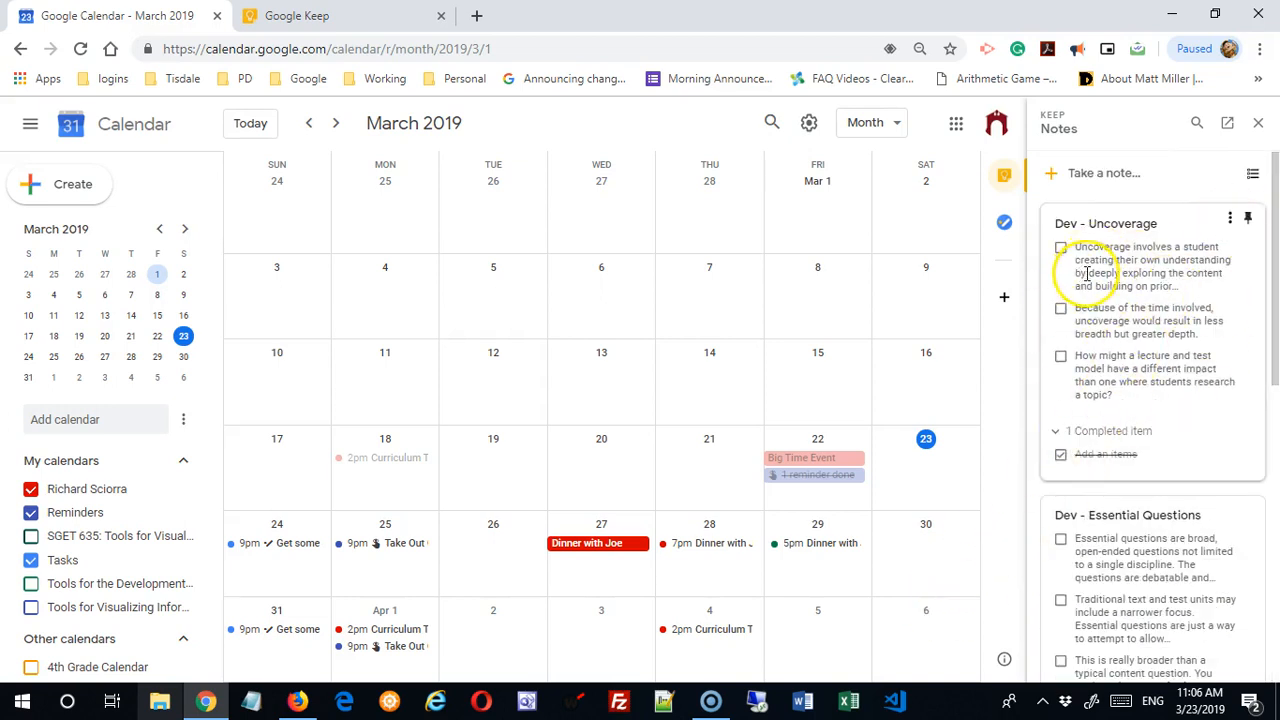
Start an all-day event titled "This week's assignment" on April 2, 2019 and open its full details
{"action": "left_click", "coordinate": [518, 630]}
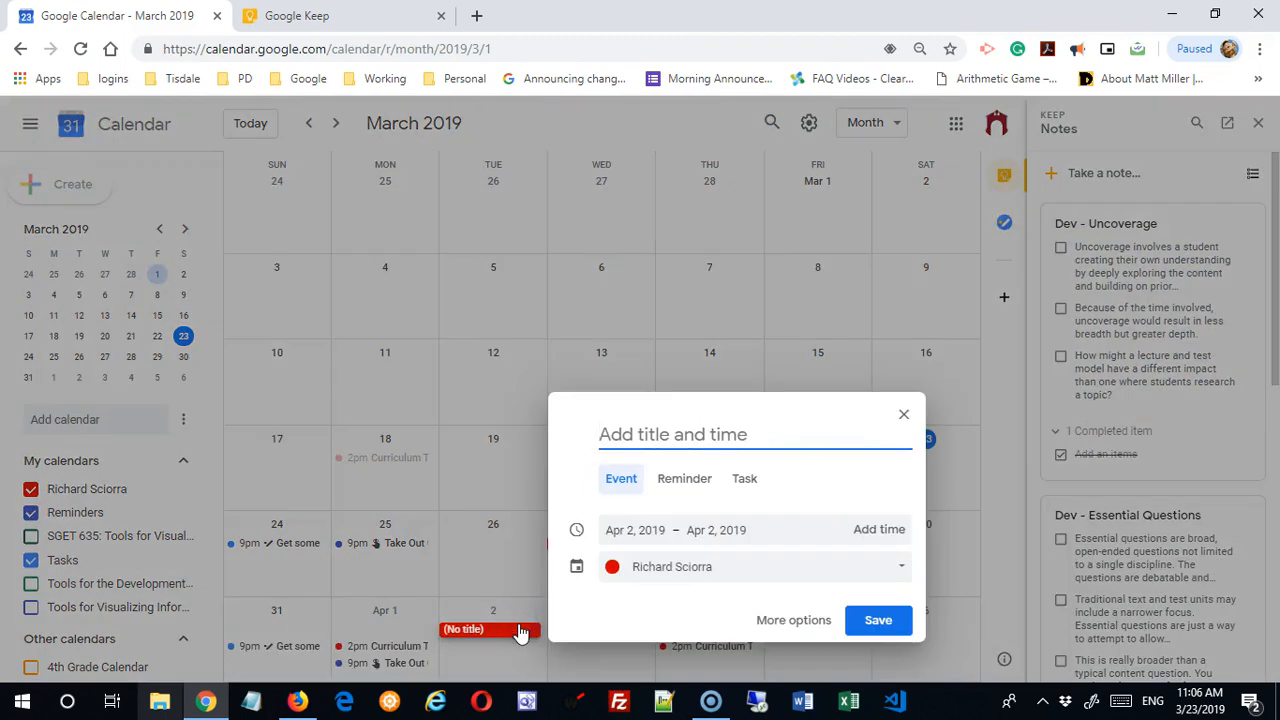
{"action": "type", "text": "This week's assignment"}
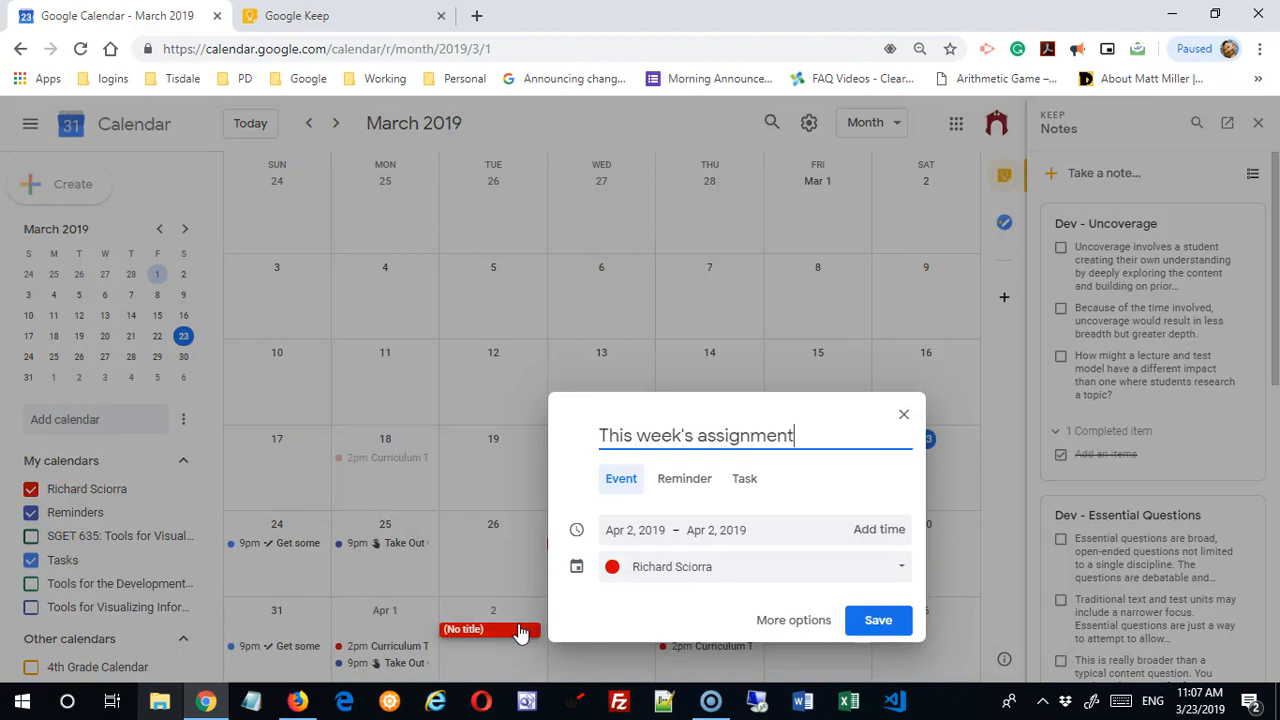
{"action": "left_click", "coordinate": [793, 621]}
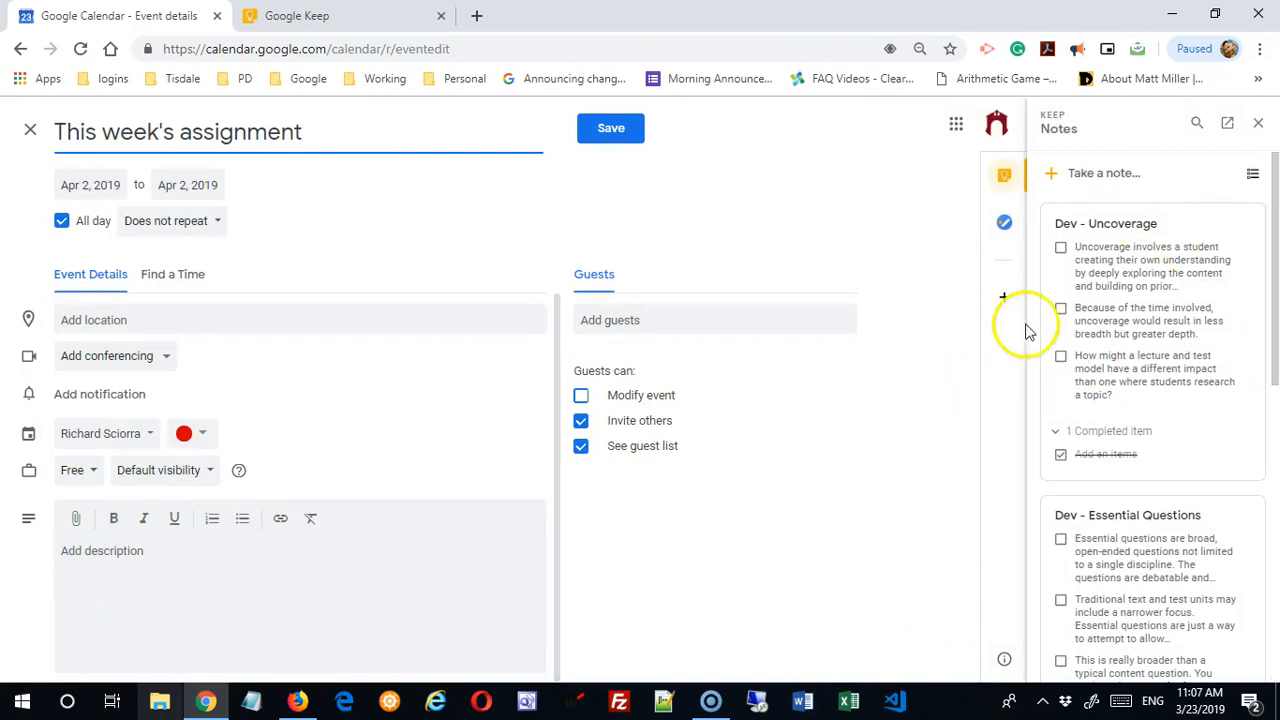
Copy the first item of the Dev - Uncoverage note, "Uncoverage involves a student...", into the event description
{"action": "left_click", "coordinate": [1060, 311]}
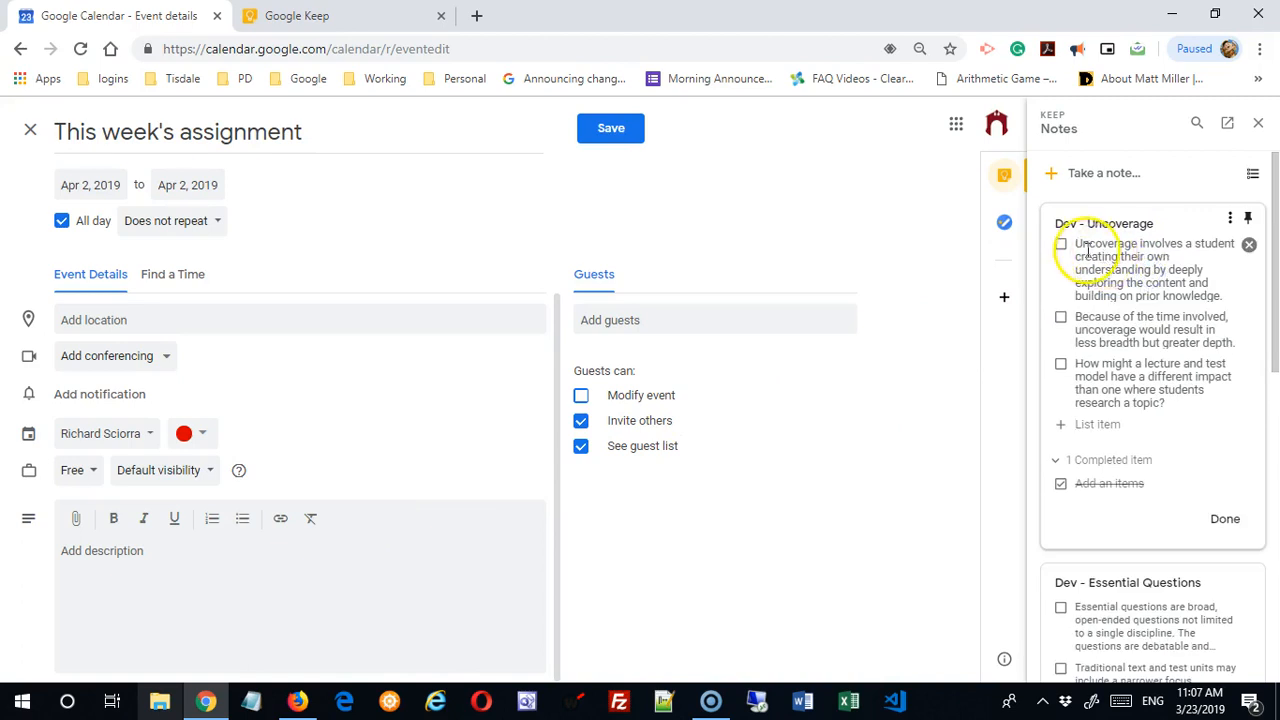
{"action": "left_click_drag", "start_coordinate": [1072, 245], "coordinate": [1231, 308]}
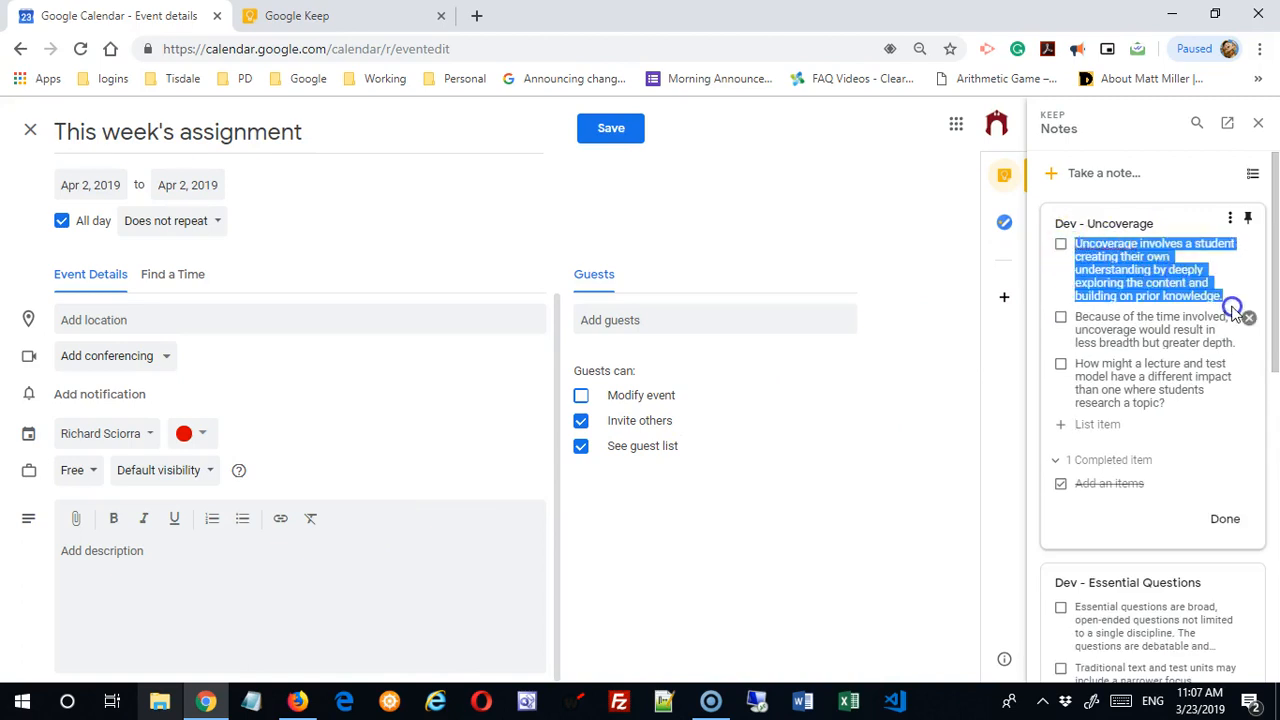
{"action": "right_click", "coordinate": [1163, 286]}
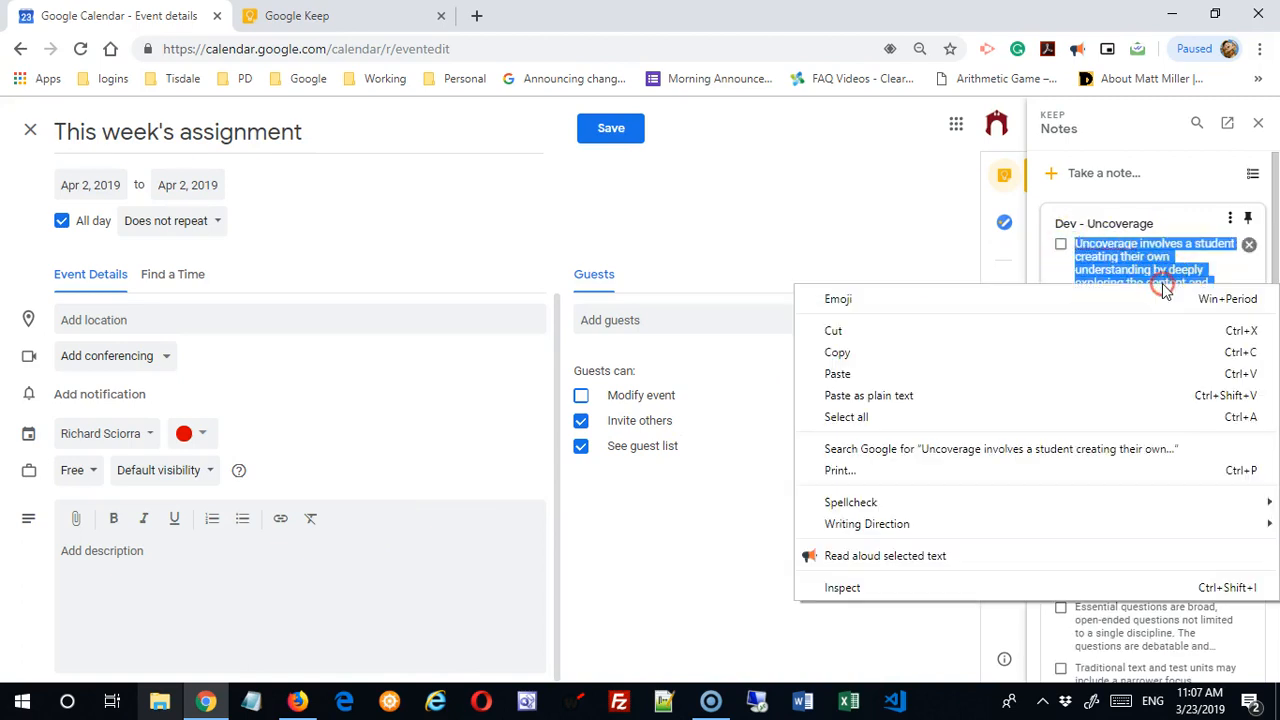
{"action": "left_click", "coordinate": [992, 355]}
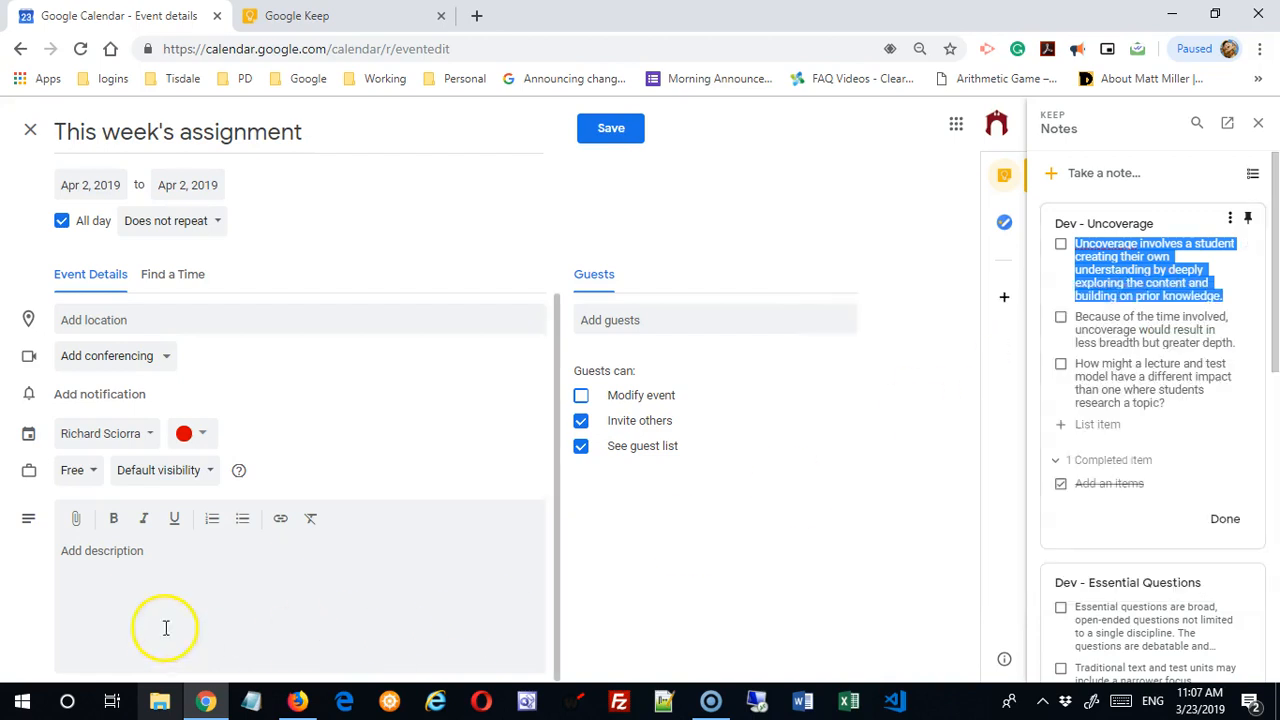
{"action": "left_click", "coordinate": [180, 590]}
{"action": "right_click", "coordinate": [183, 582]}
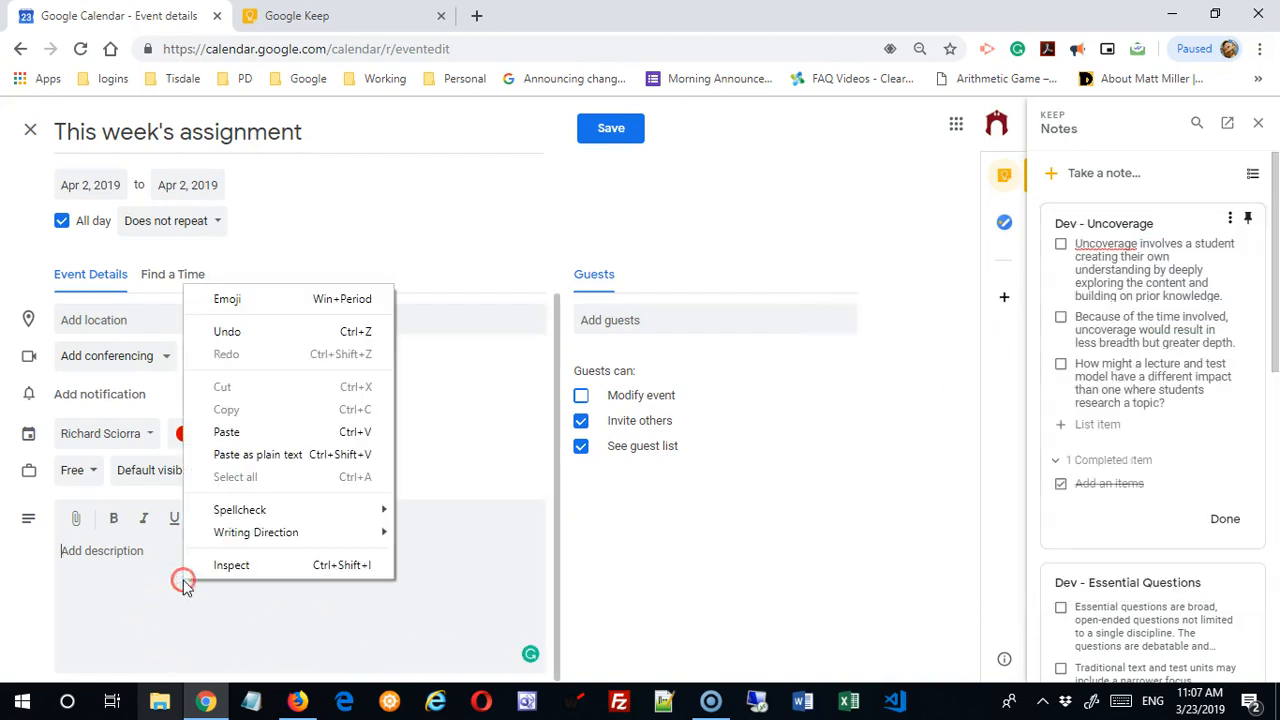
{"action": "left_click", "coordinate": [266, 431]}
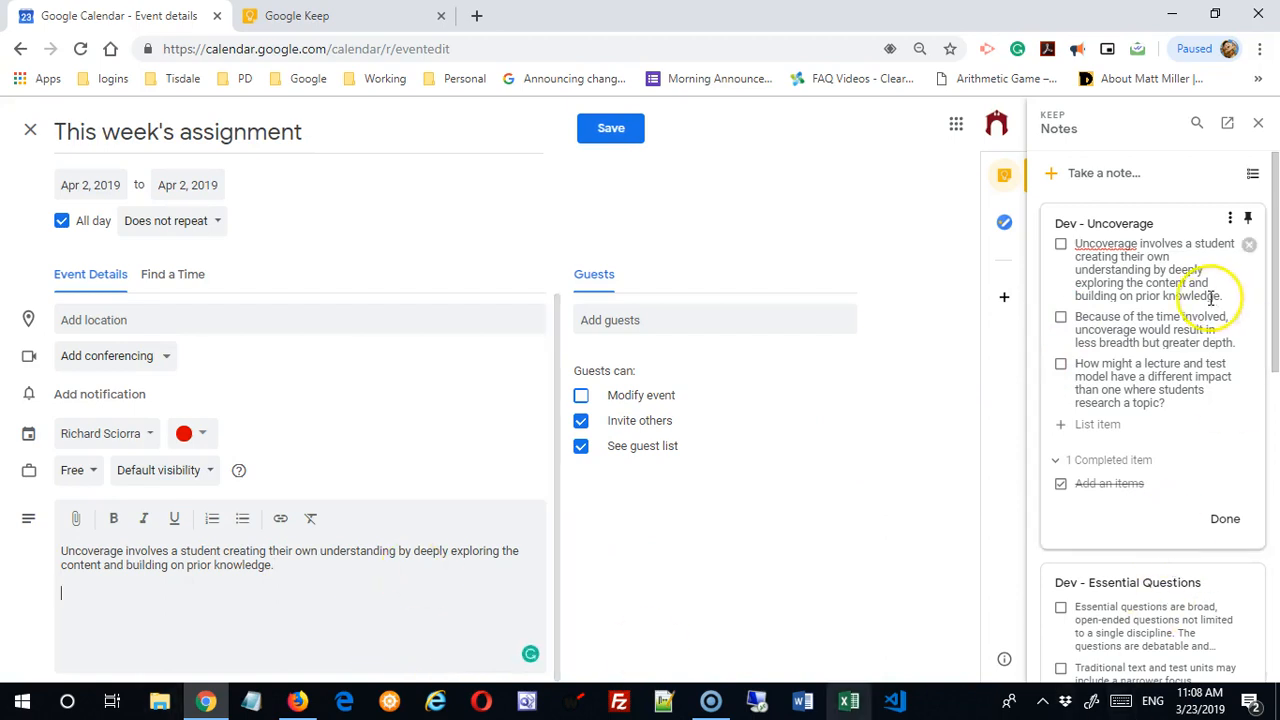
Copy the note's second item, "Because of the time involved...", into the event description as a new paragraph below the first
{"action": "left_click", "coordinate": [1118, 328]}
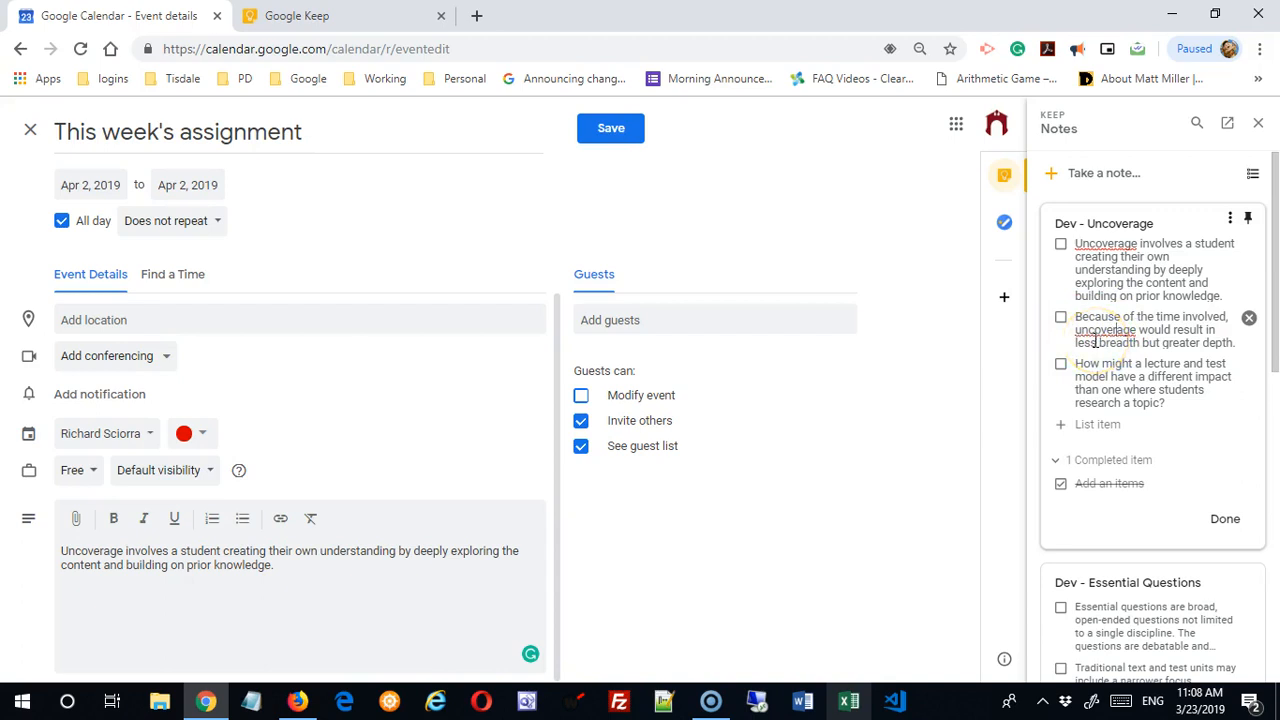
{"action": "triple_click", "coordinate": [1095, 340]}
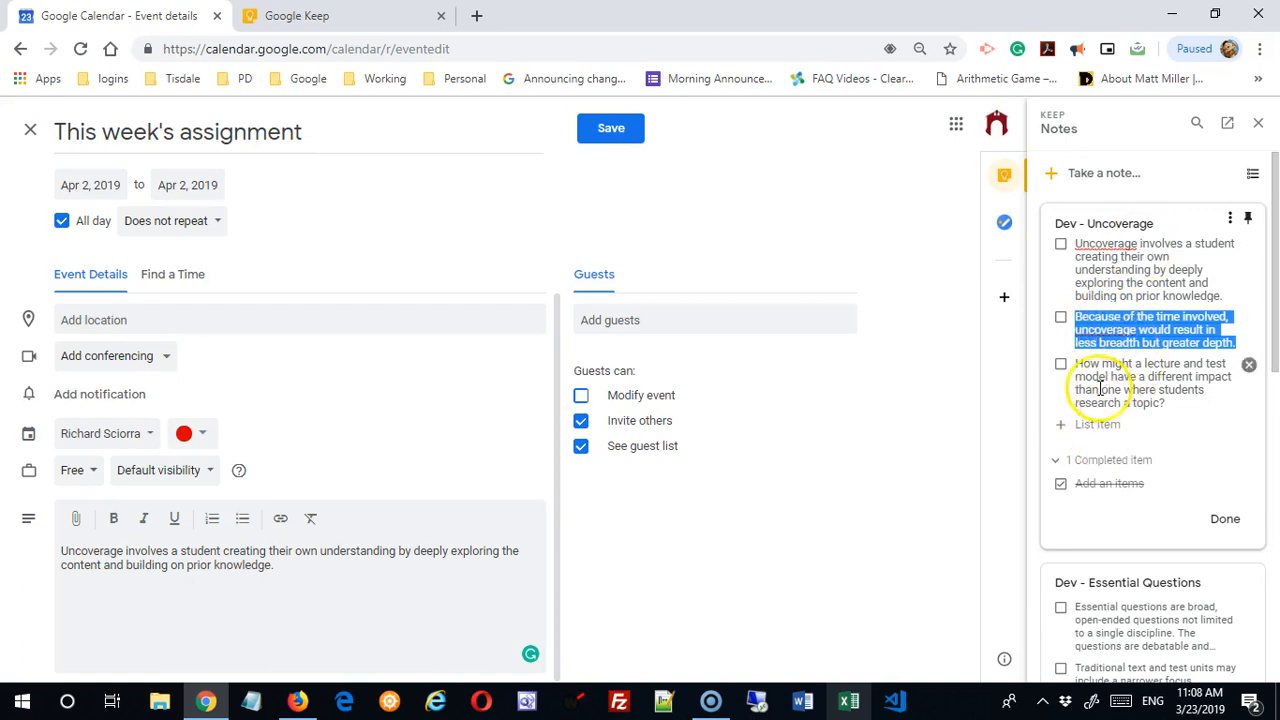
{"action": "left_click", "coordinate": [1127, 333]}
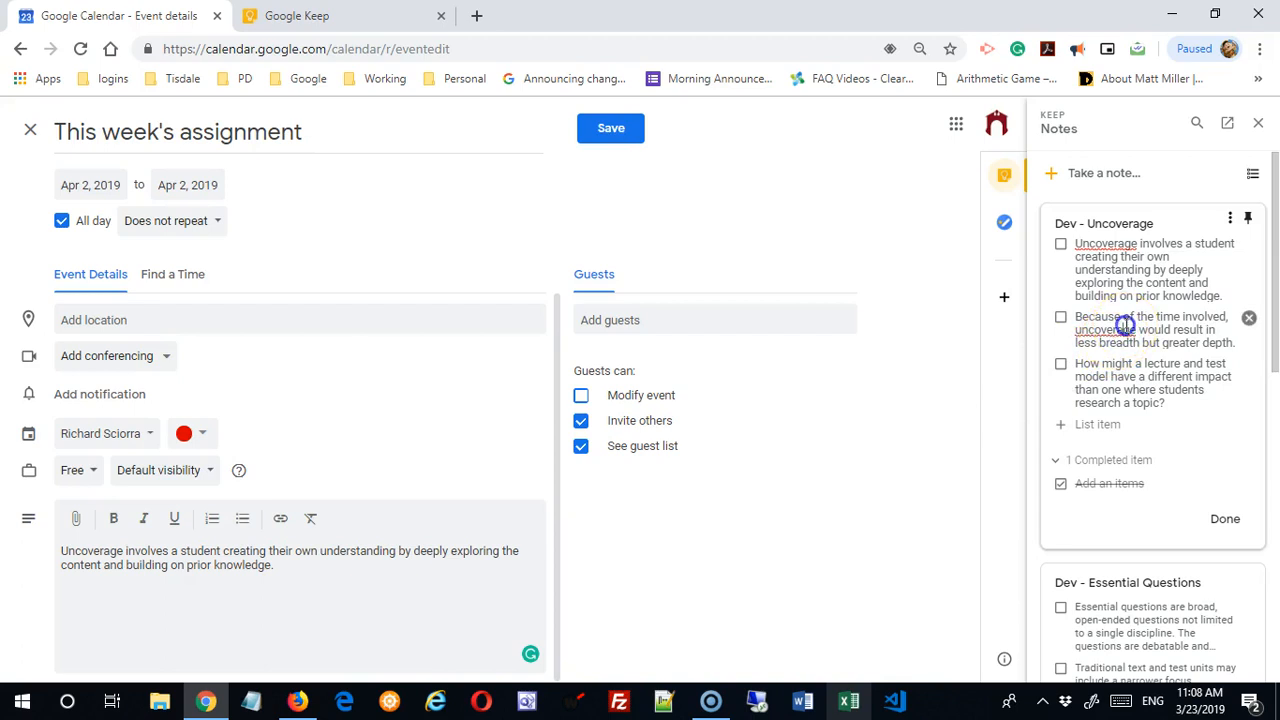
{"action": "triple_click", "coordinate": [1125, 328]}
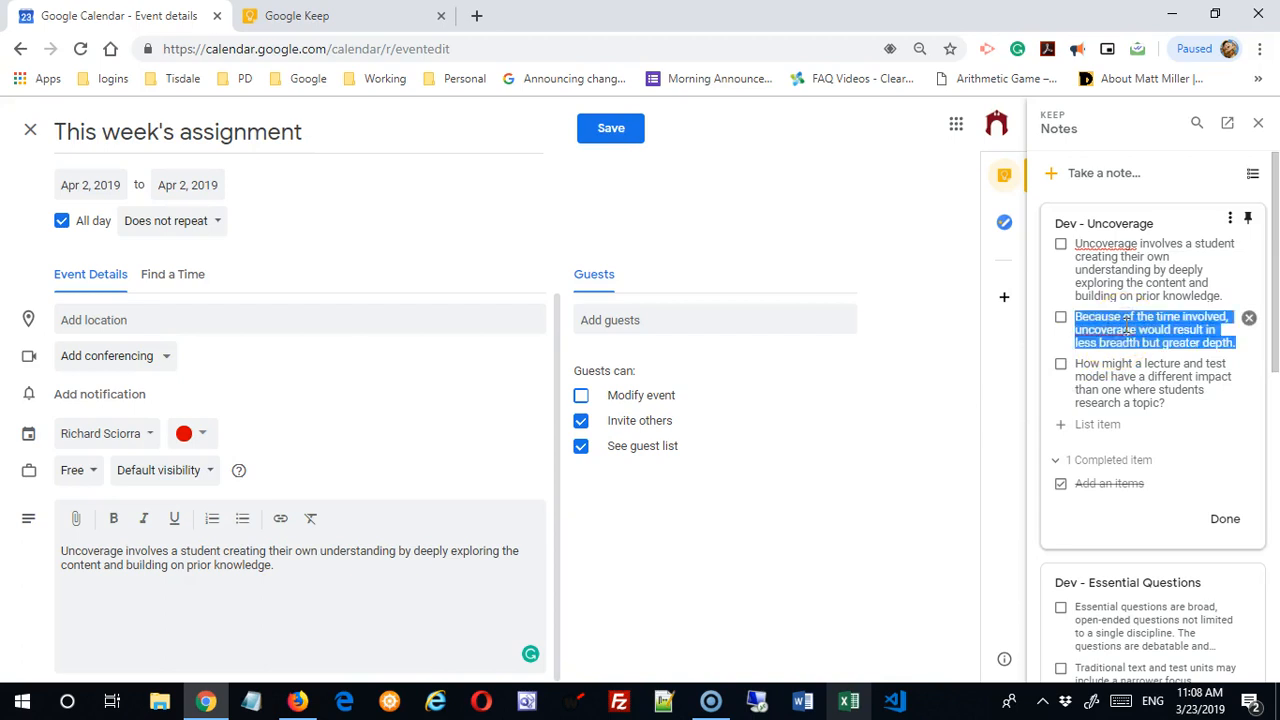
{"action": "left_click", "coordinate": [397, 605]}
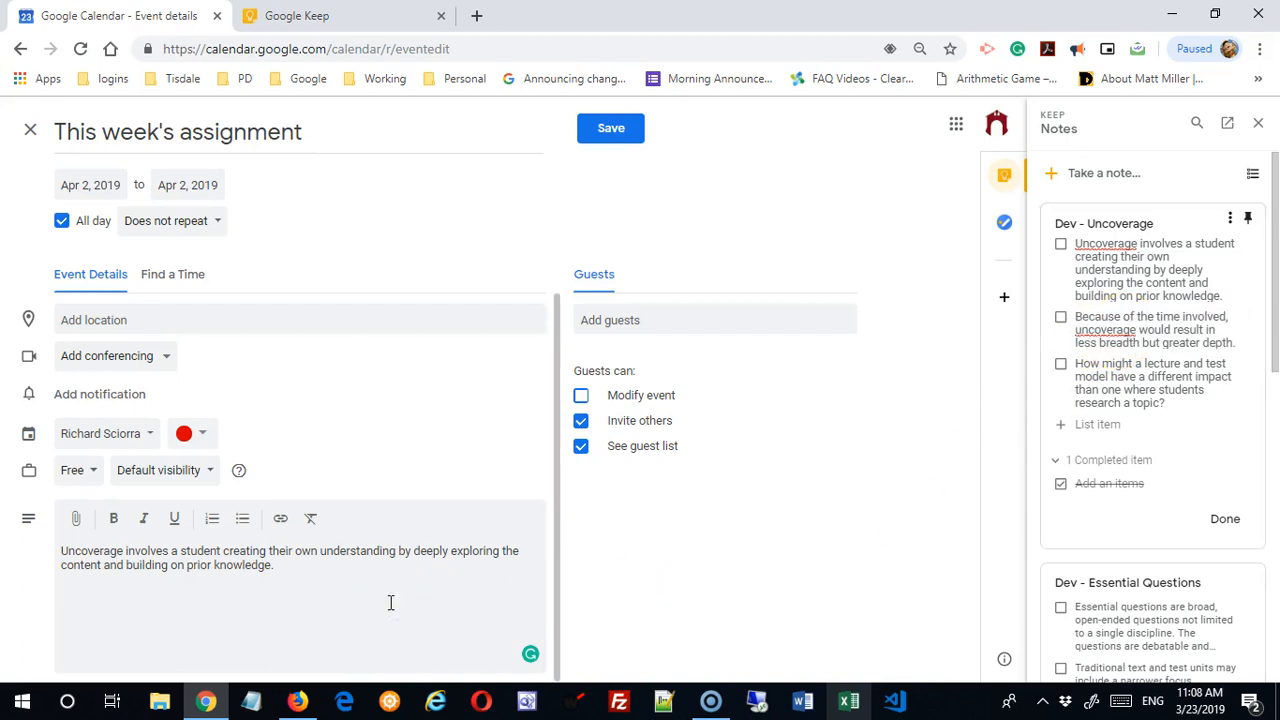
{"action": "left_click", "coordinate": [214, 607]}
{"action": "key", "text": "ctrl+v"}
{"action": "left_click", "coordinate": [272, 614]}
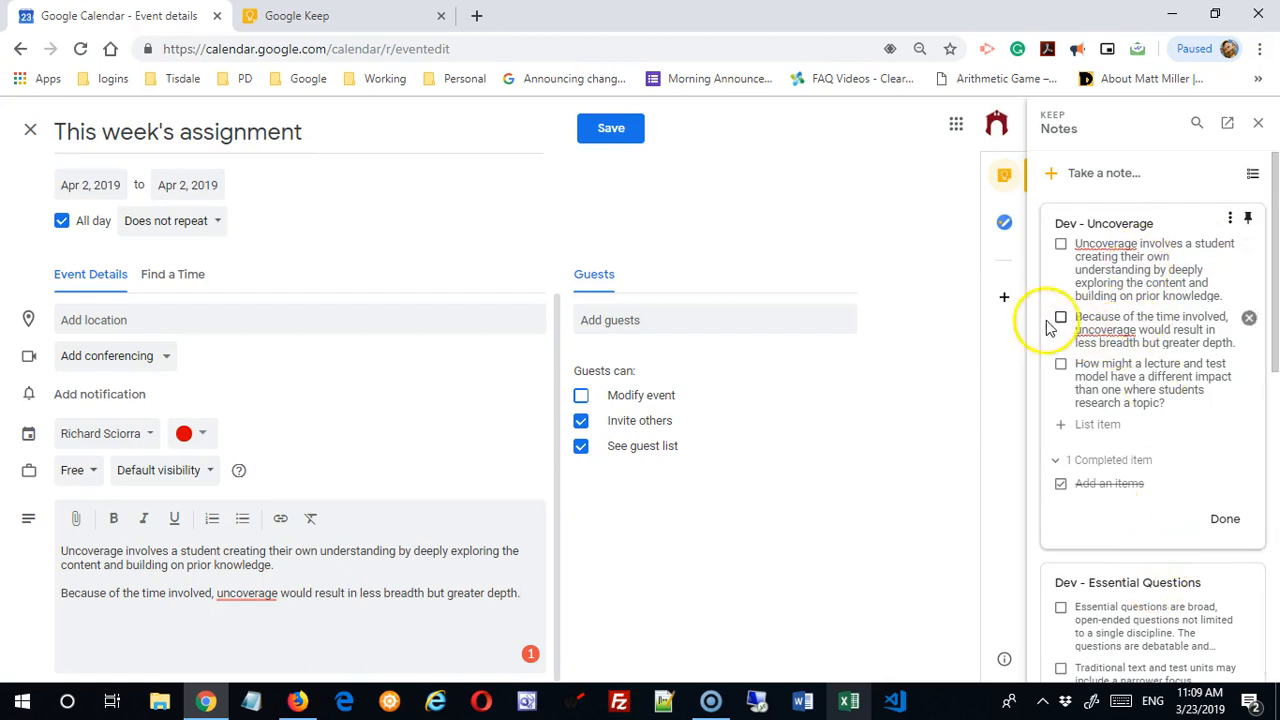
Copy the note's first item again to the end of the event description, close the Keep notes and save the event
{"action": "left_click", "coordinate": [1124, 275]}
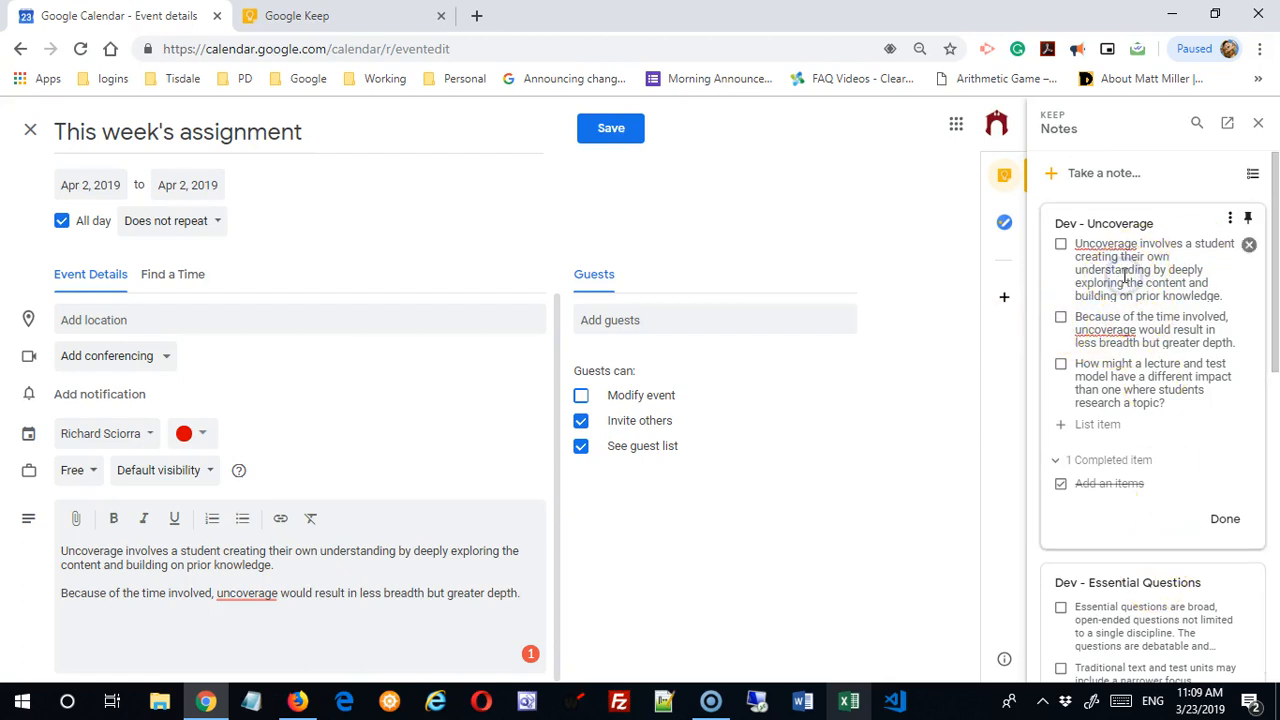
{"action": "triple_click", "coordinate": [1124, 275]}
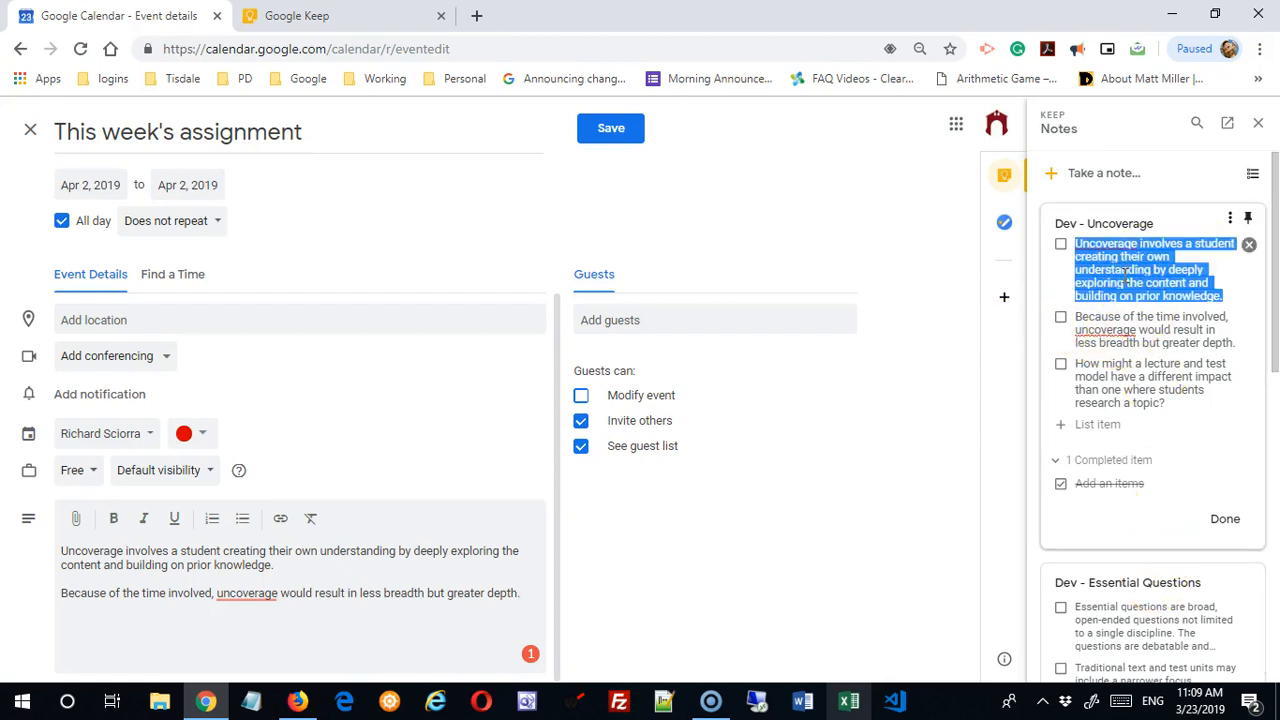
{"action": "left_click", "coordinate": [380, 619]}
{"action": "left_click", "coordinate": [417, 591]}
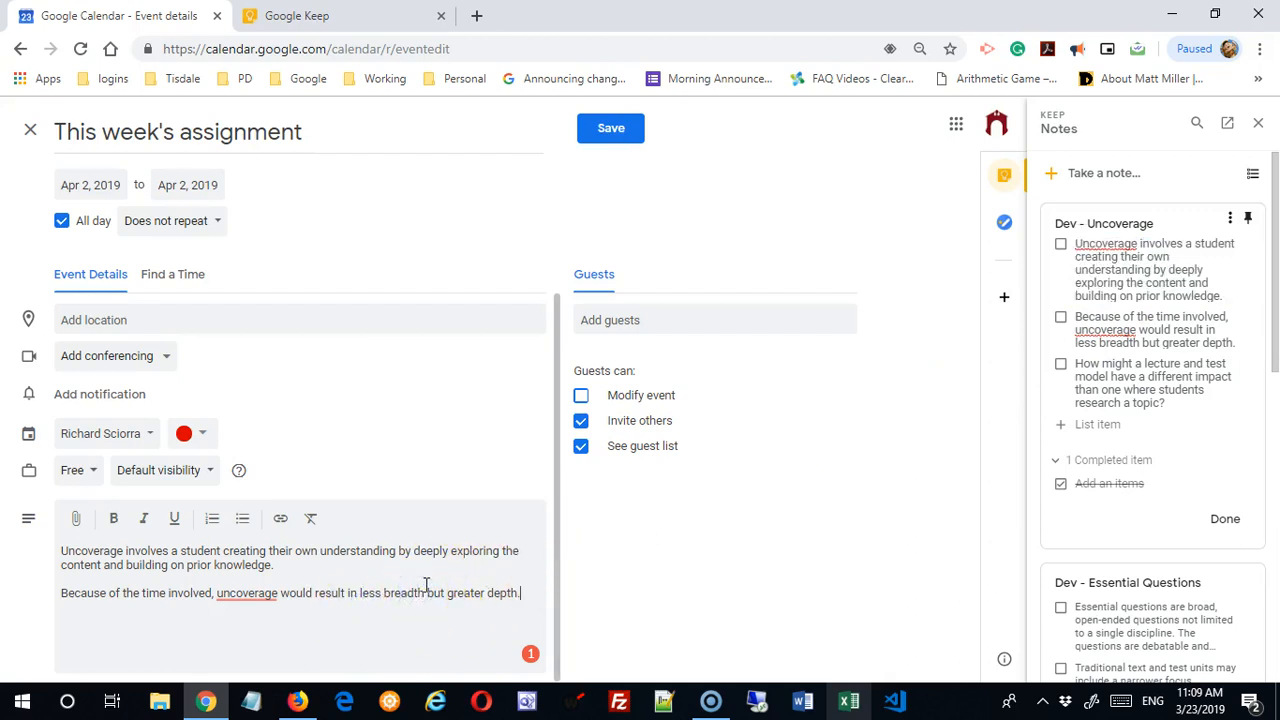
{"action": "key", "text": "ctrl+v"}
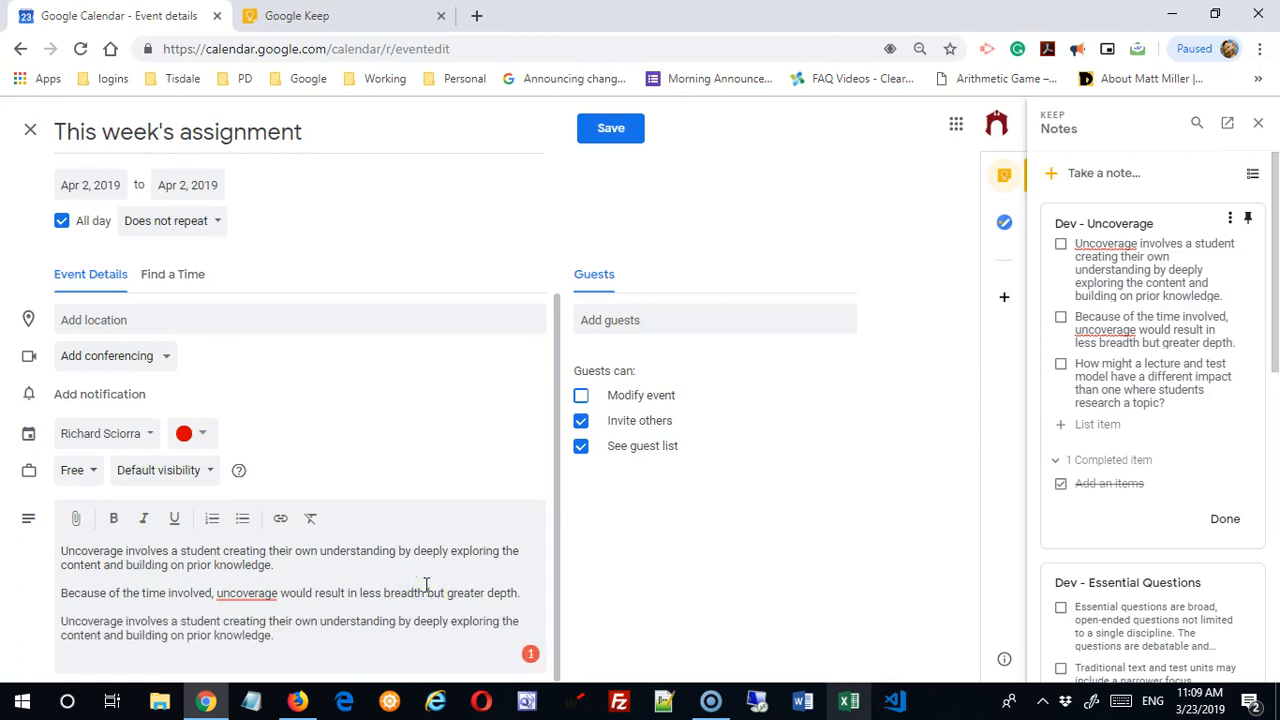
{"action": "left_click", "coordinate": [1257, 127]}
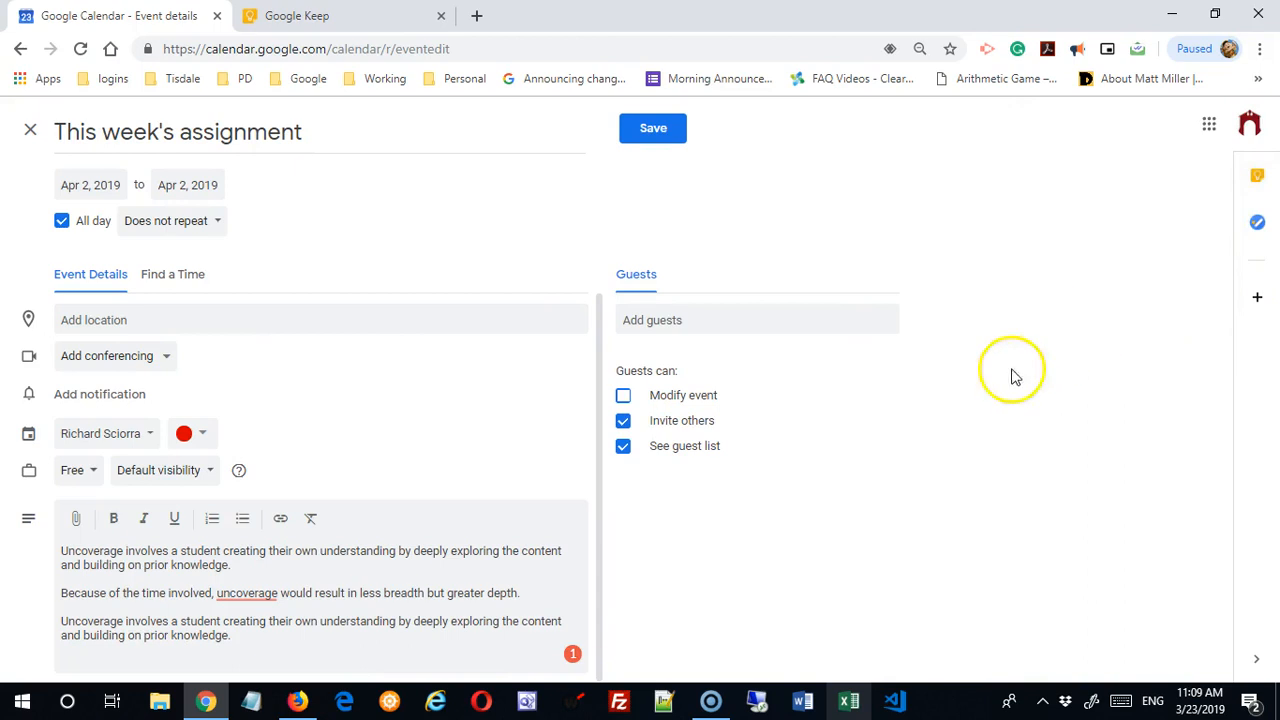
{"action": "left_click", "coordinate": [652, 130]}
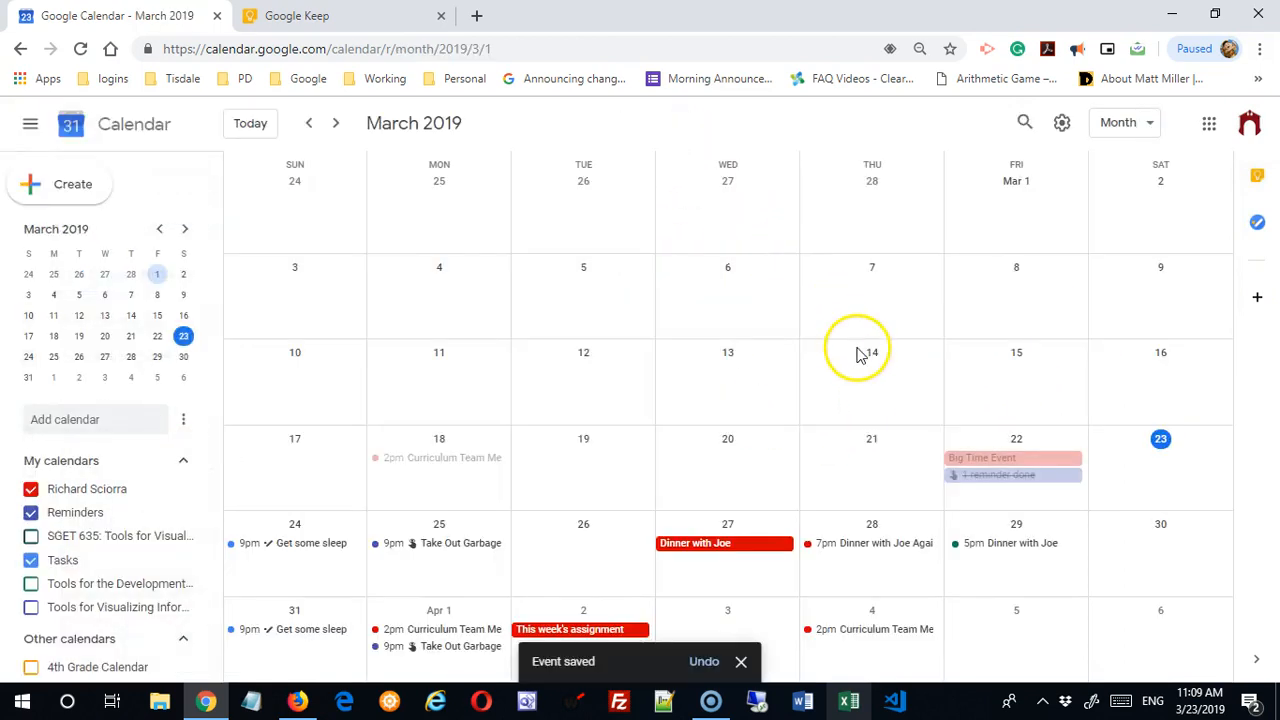